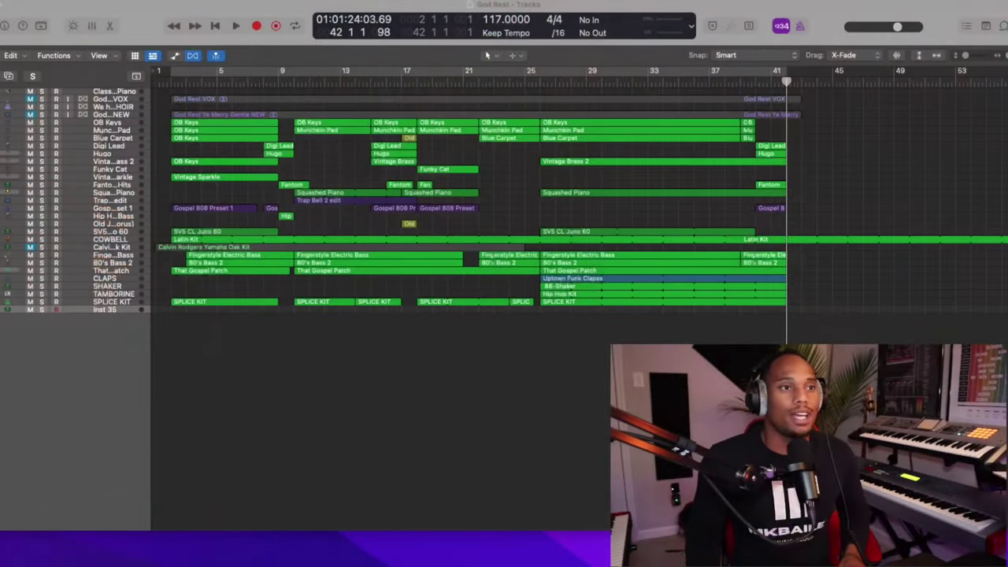
Open the Library with Y in the God Rest project and list the Patches folders
left_click(202, 276)
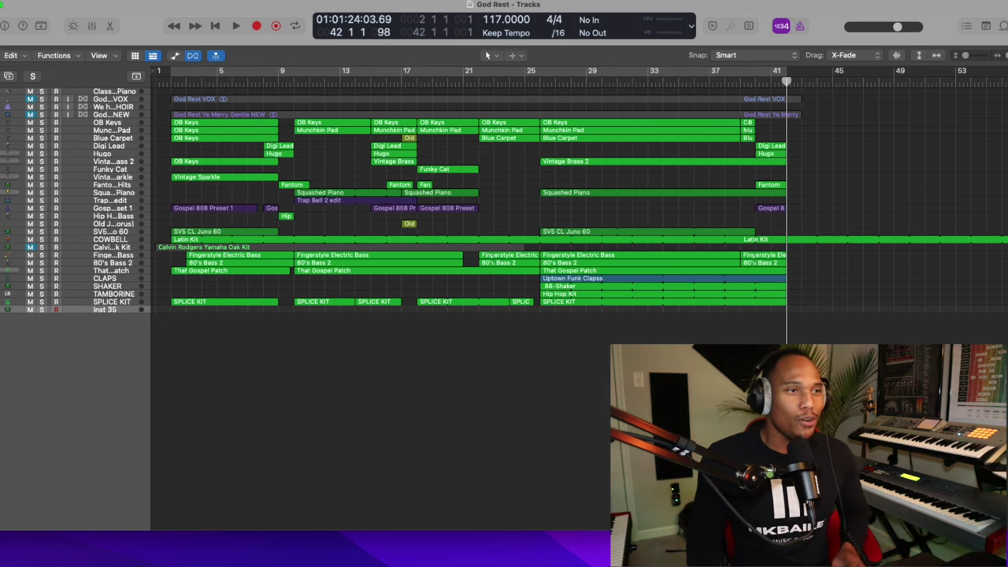
key("y")
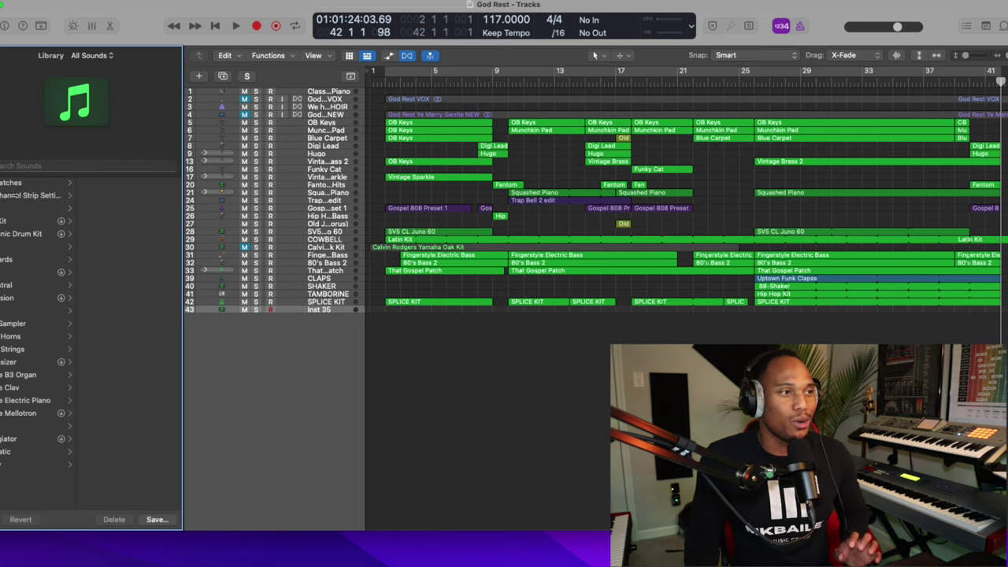
left_click(5, 182)
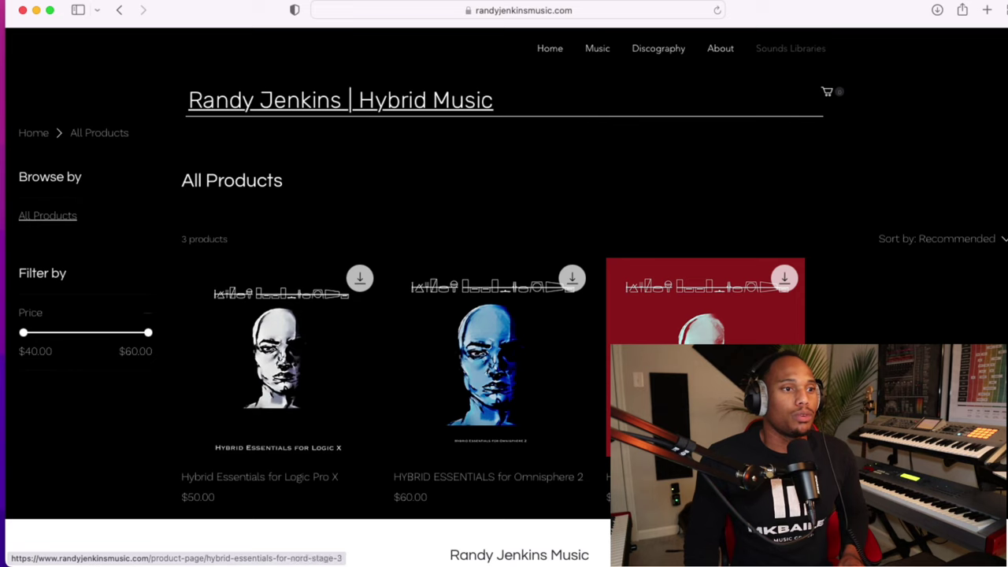
Scroll down the randyjenkinsmusic.com All Products page to view the Hybrid Essentials libraries
scroll(472, 330, "down", 2)
scroll(473, 329, "down", 1)
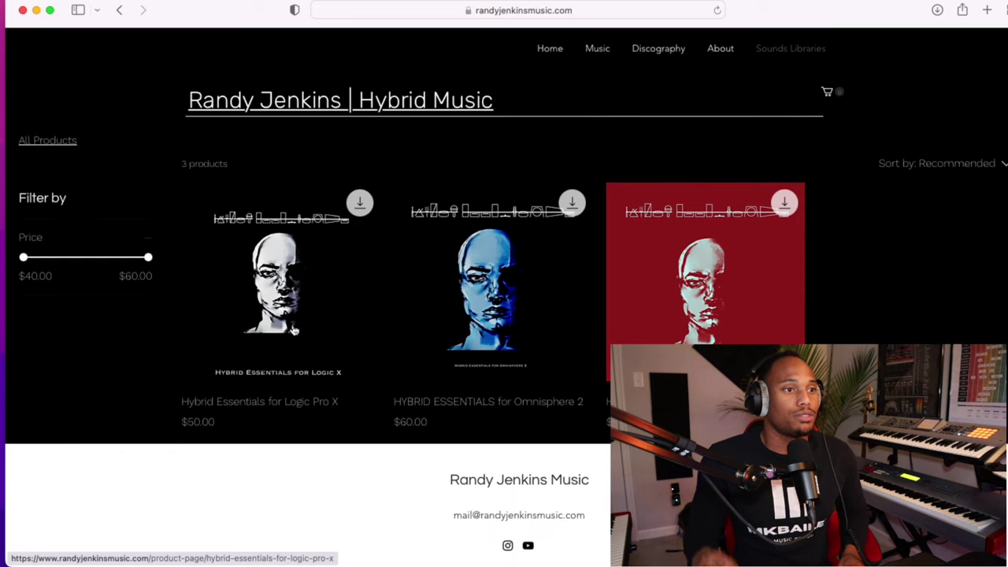
scroll(293, 331, "down", 1)
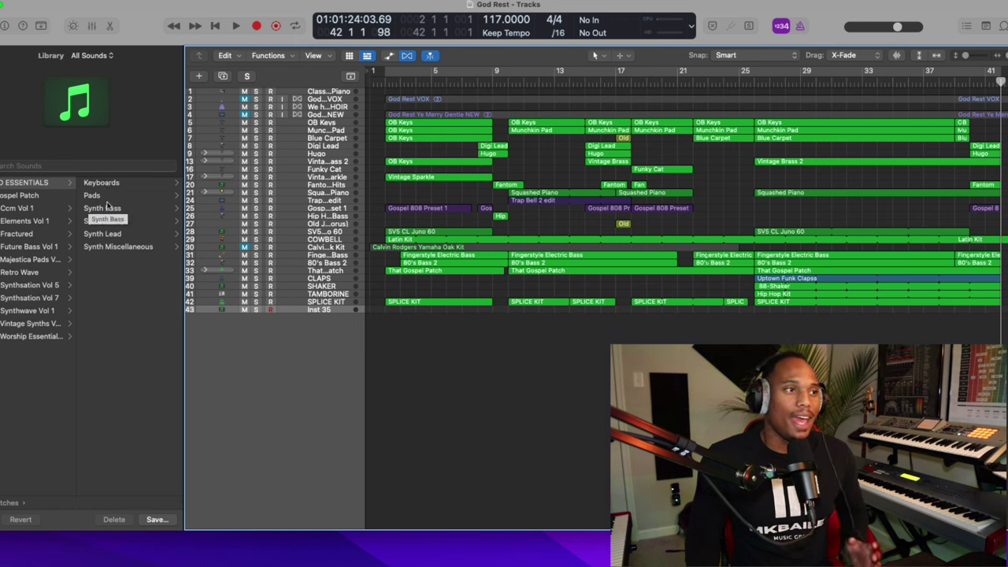
Load the Circa 1979 and then P5 Dream keyboard patches on track 43, then browse Pads toward Comp
left_click(102, 183)
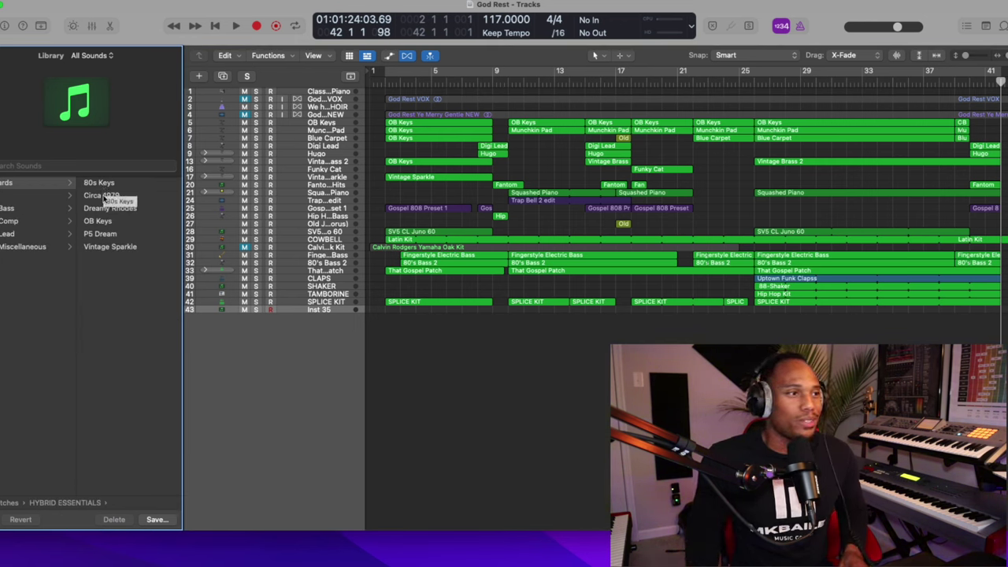
left_click(103, 195)
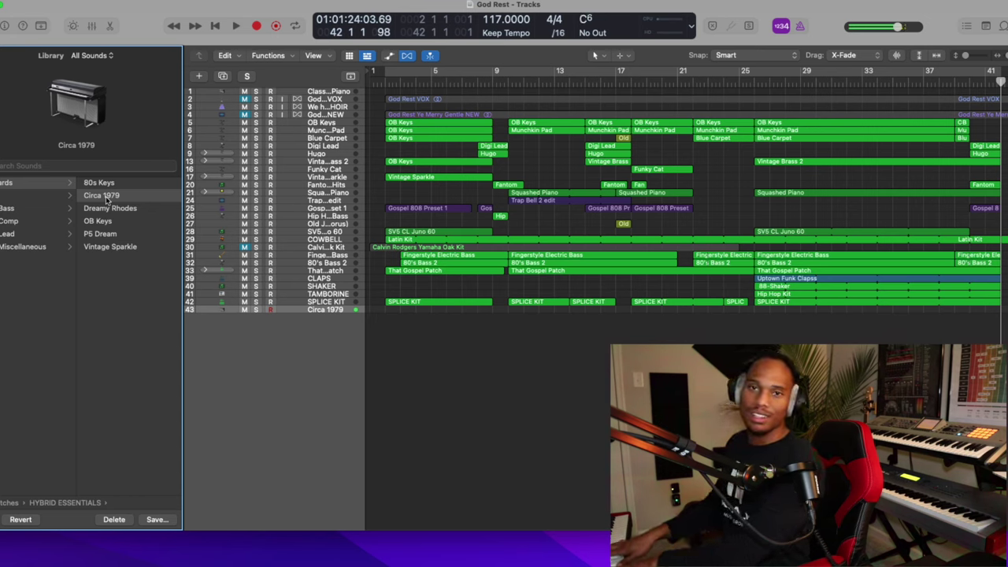
left_click(105, 234)
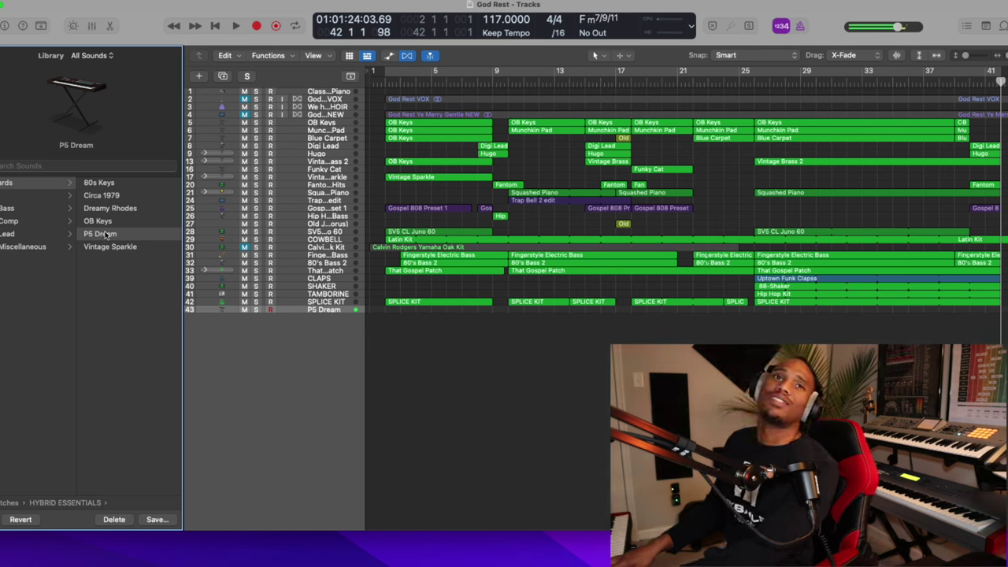
left_click(21, 198)
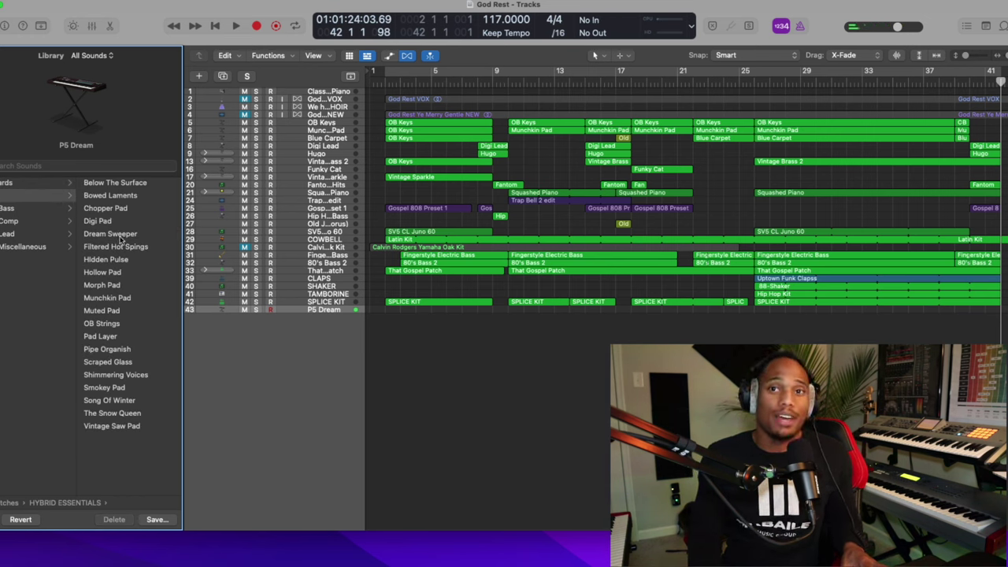
key("Down")
key("Down")
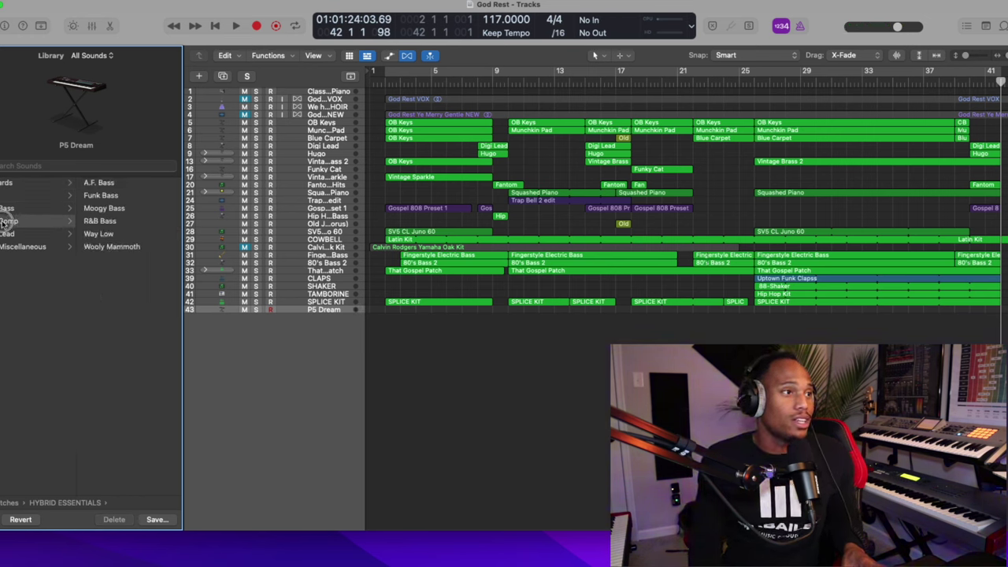
Try the Hugo comp patch on track 43, set the playhead to bar 2, then load Don't Jump
left_click(93, 235)
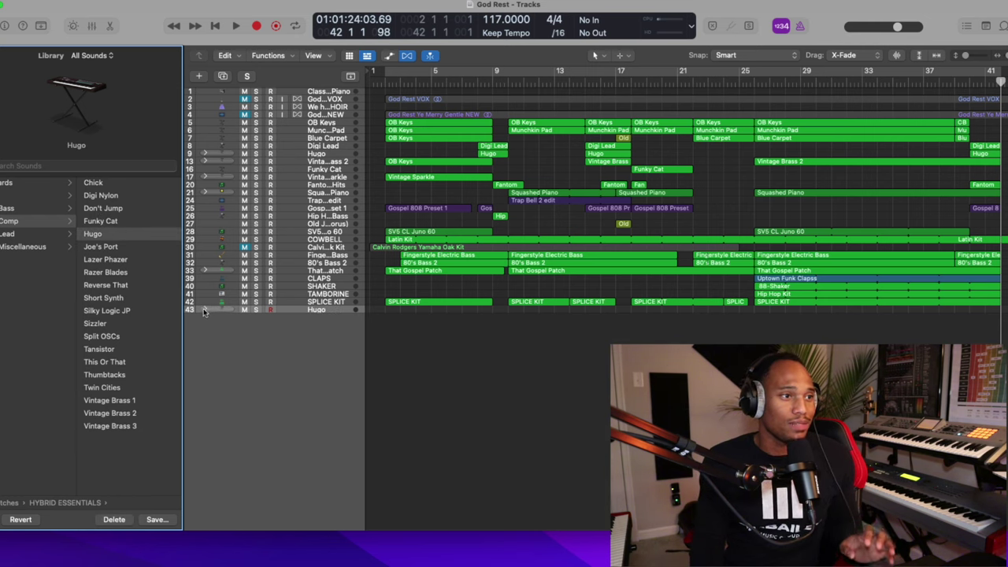
left_click(203, 311)
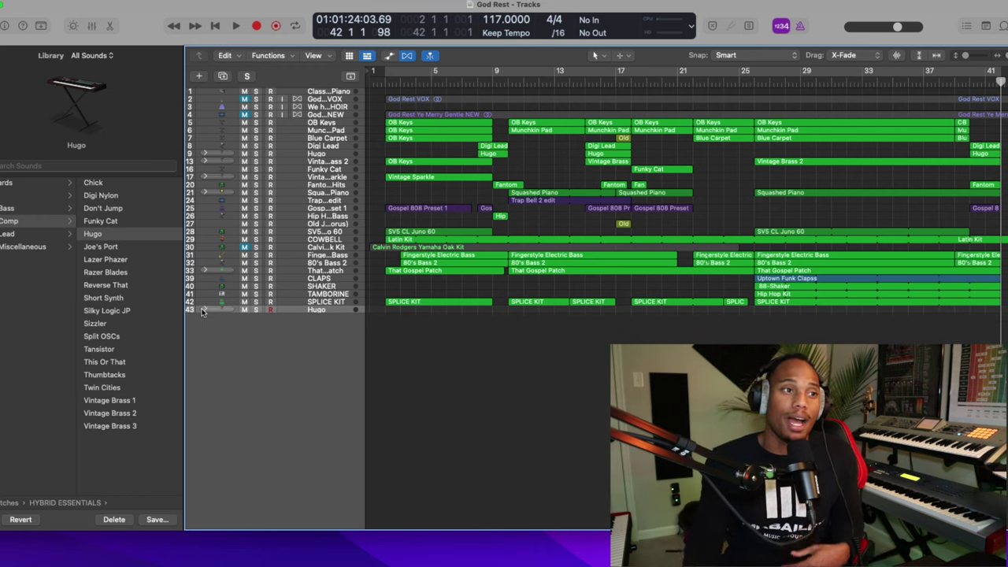
left_click(386, 81)
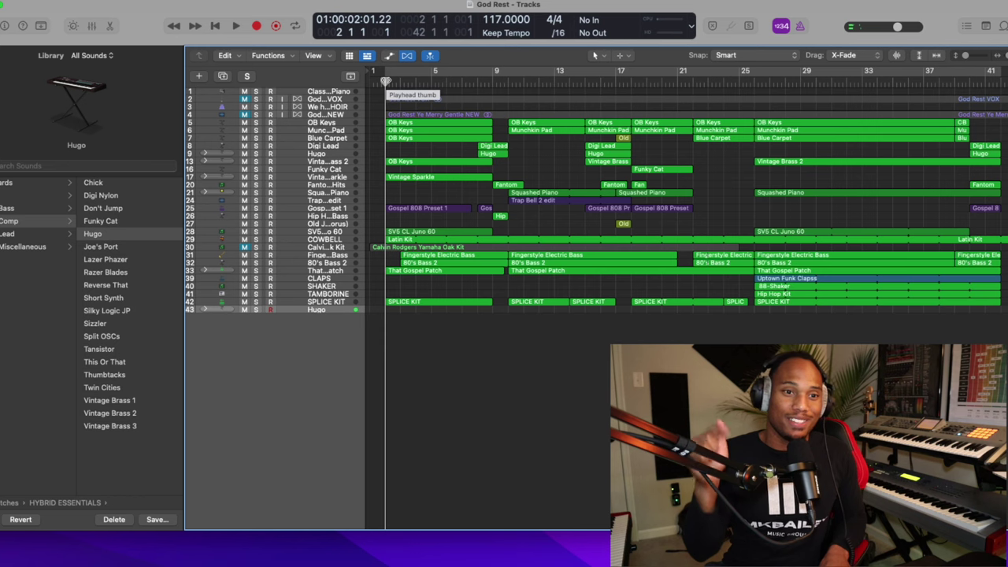
left_click(103, 208)
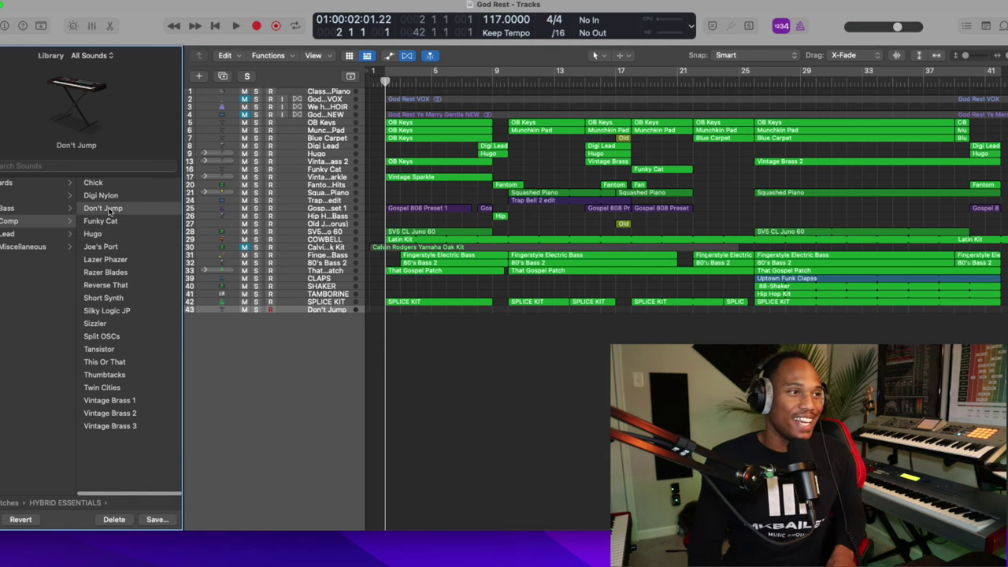
Try Vintage Brass 1 and OSC Squared on track 43, finishing with the Soft Saw Lead patch
left_click(111, 401)
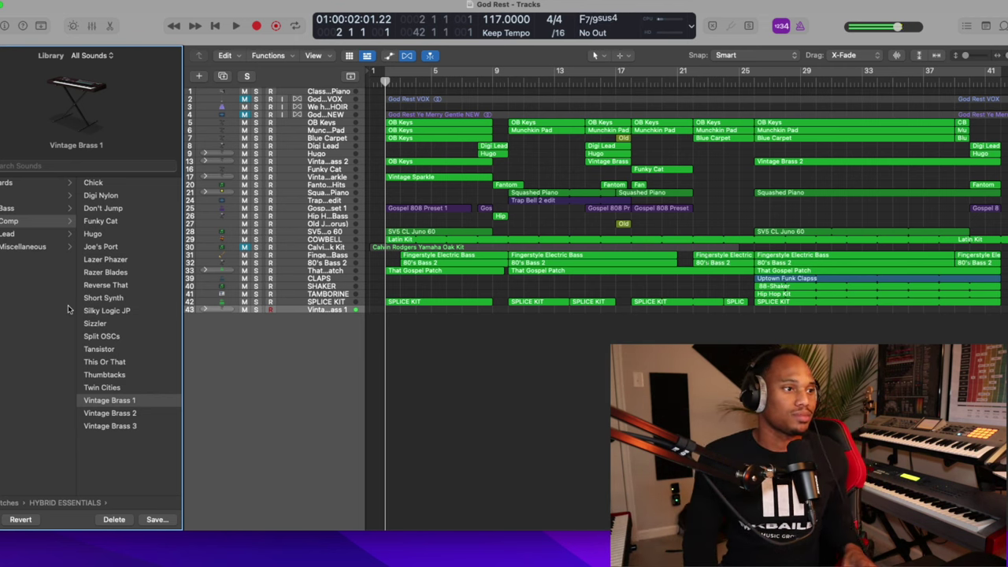
left_click(108, 251)
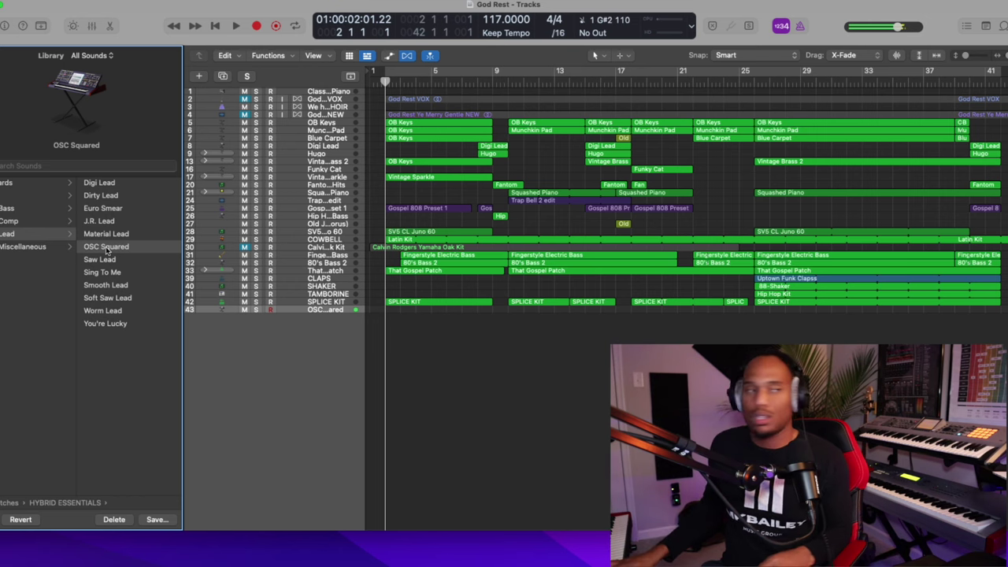
left_click(95, 299)
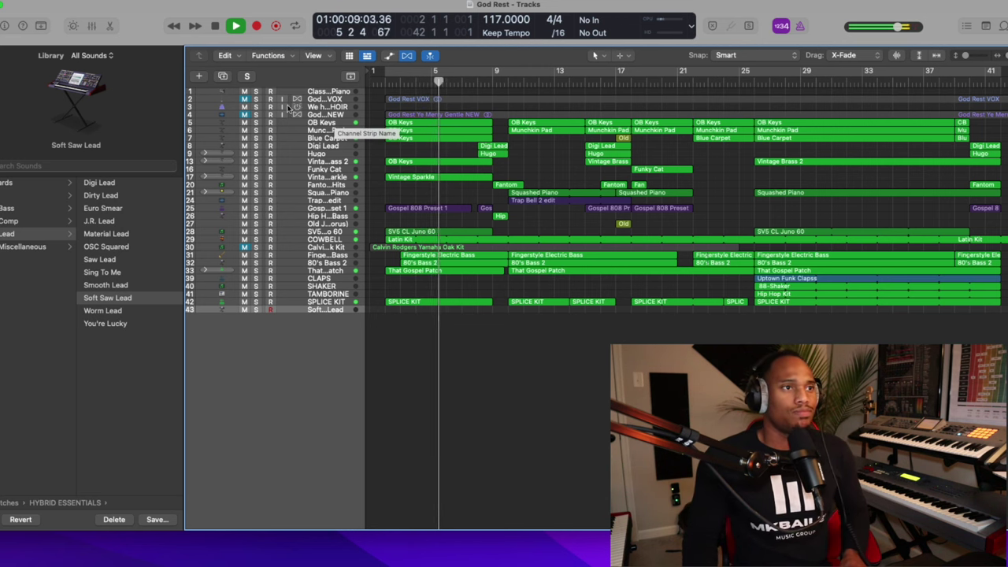
Mute the God Rest VOX track, solo Munchkin Pad, and play from around bar 10
left_click(244, 99)
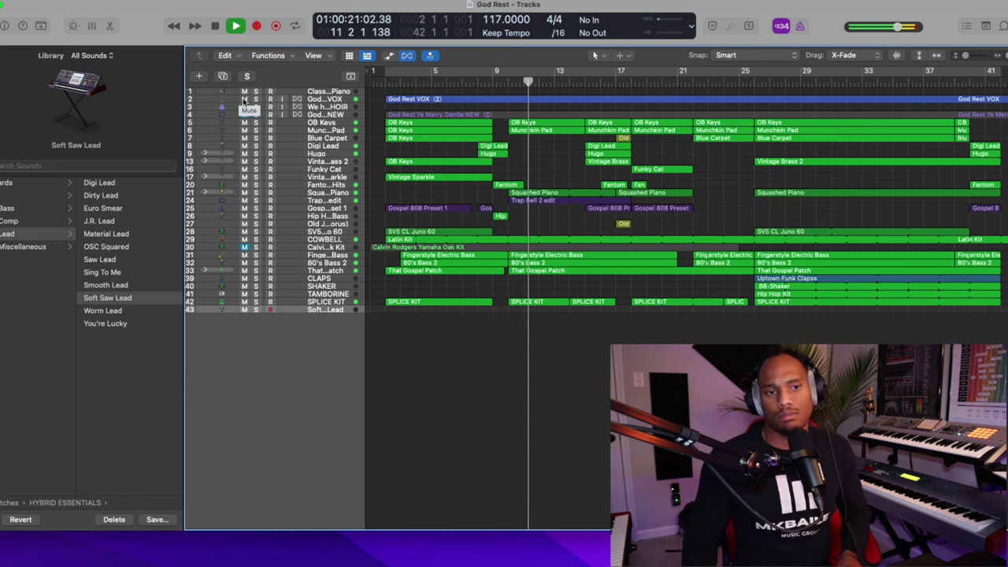
left_click(244, 100)
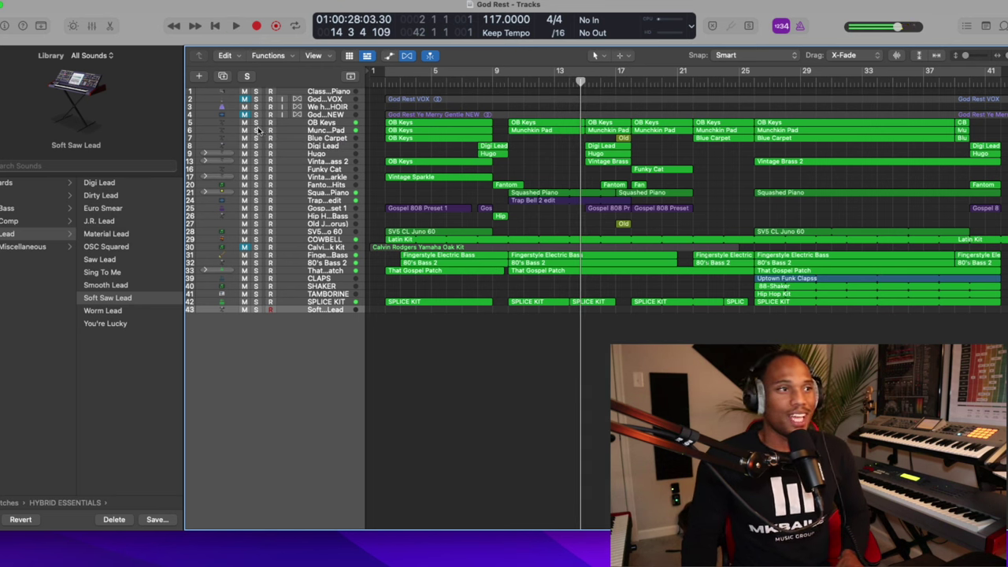
left_click(256, 130)
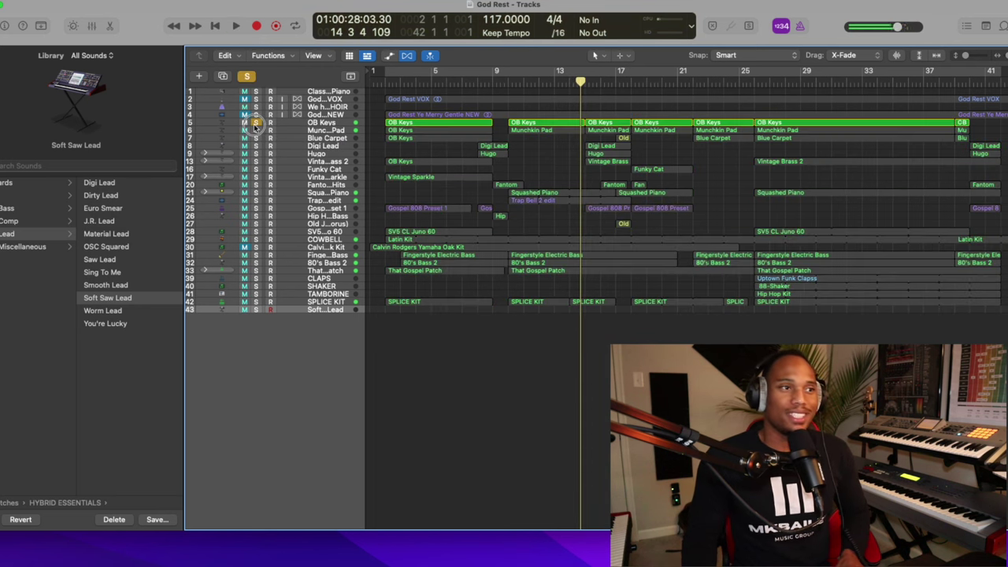
double_click(510, 81)
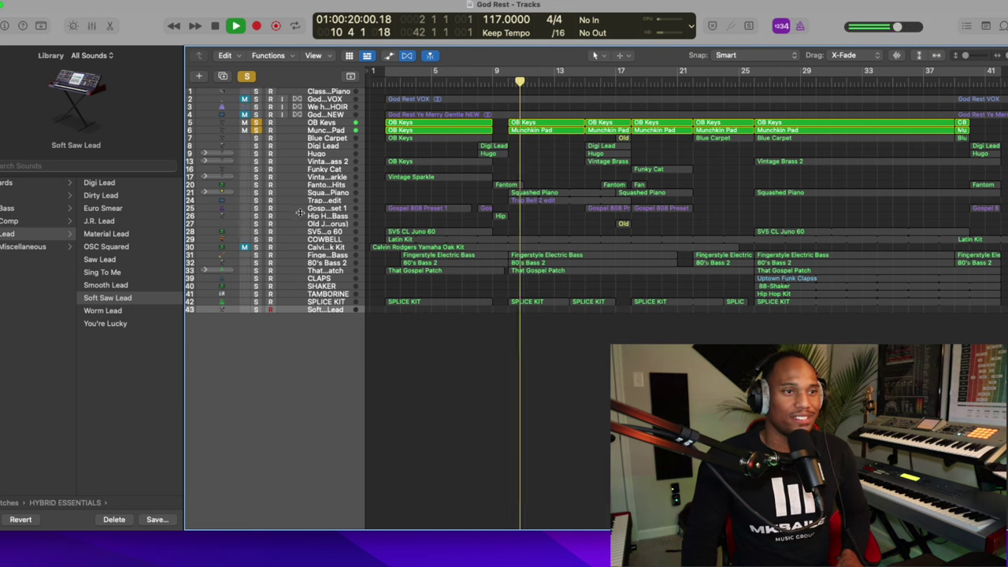
Briefly add 80's Bass 2 to the solo, then remove it and clear the solos
left_click(256, 262)
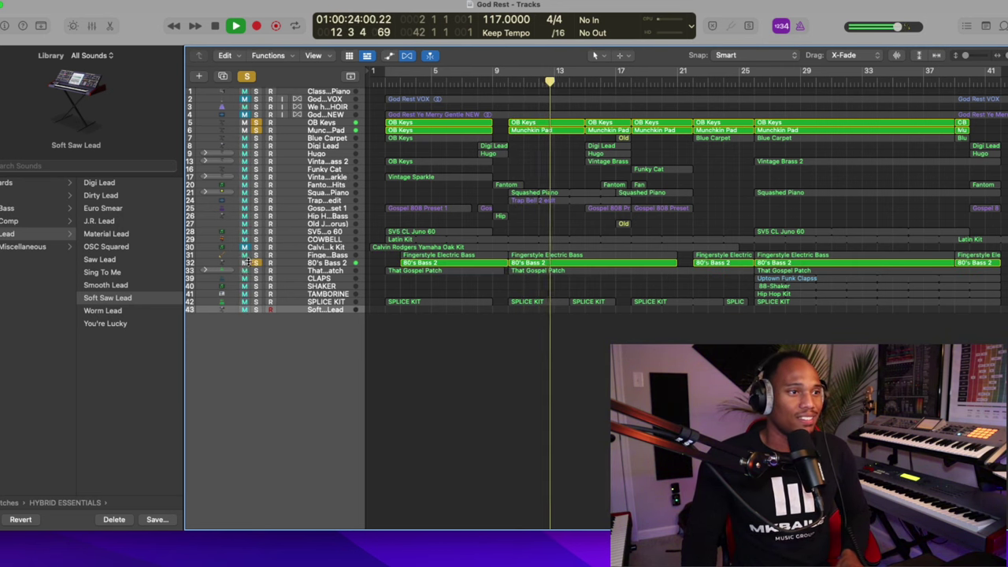
left_click(255, 262)
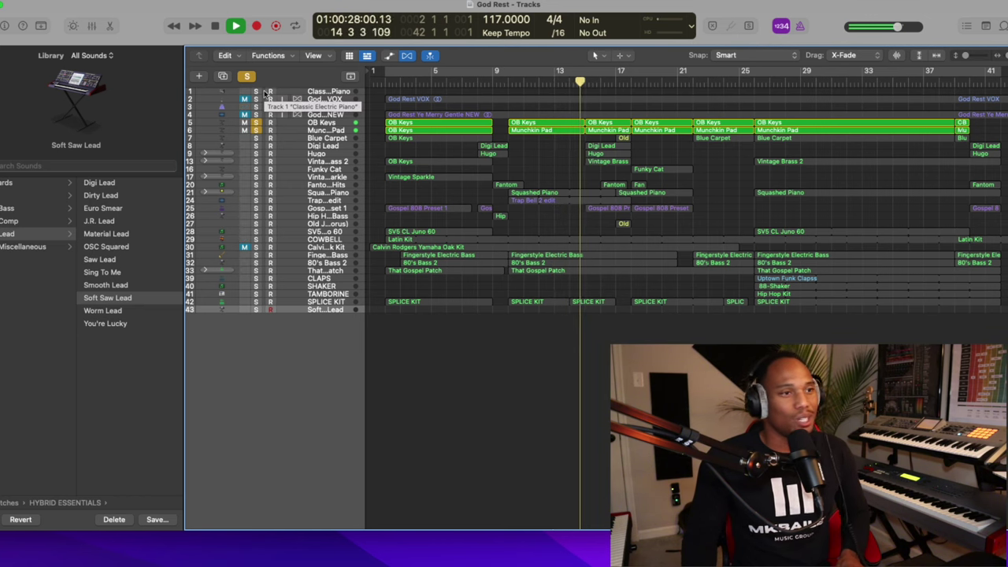
left_click(255, 113)
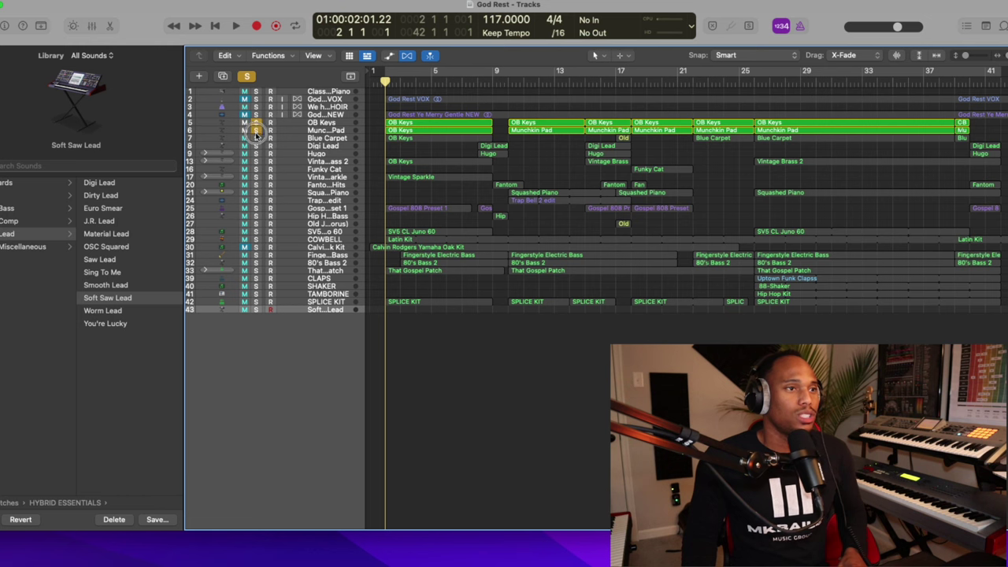
Check the OB Keys, Munchkin Pad and Blue Carpet patches in the Library, then clear all solos
left_click(303, 125)
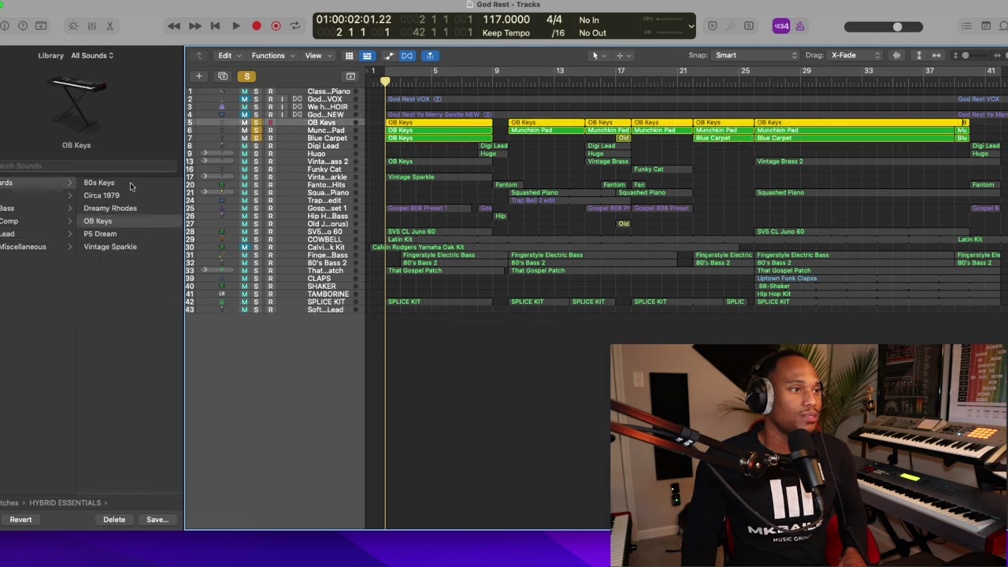
scroll(80, 202, "left", 5)
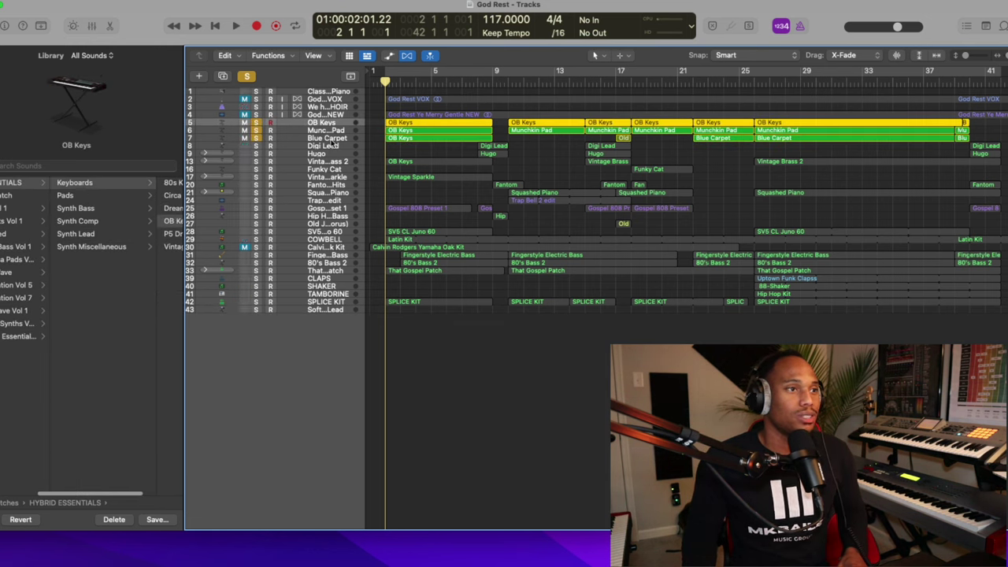
left_click(319, 130)
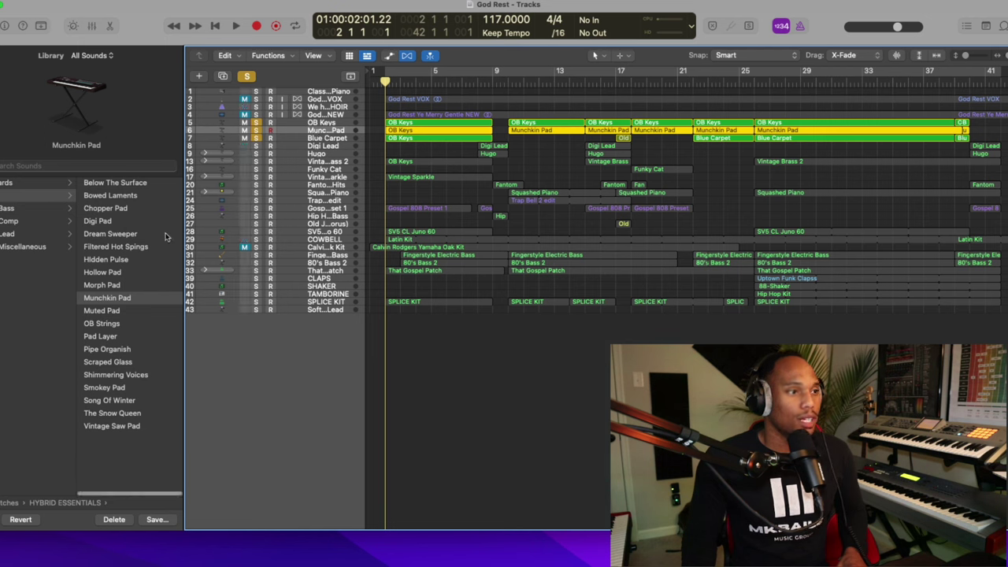
left_click(319, 139)
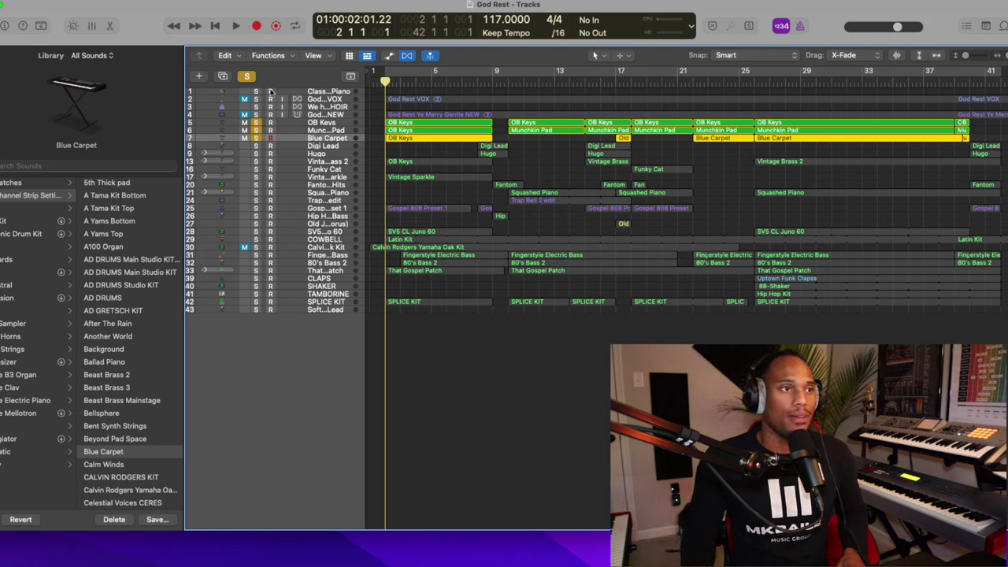
left_click(245, 75)
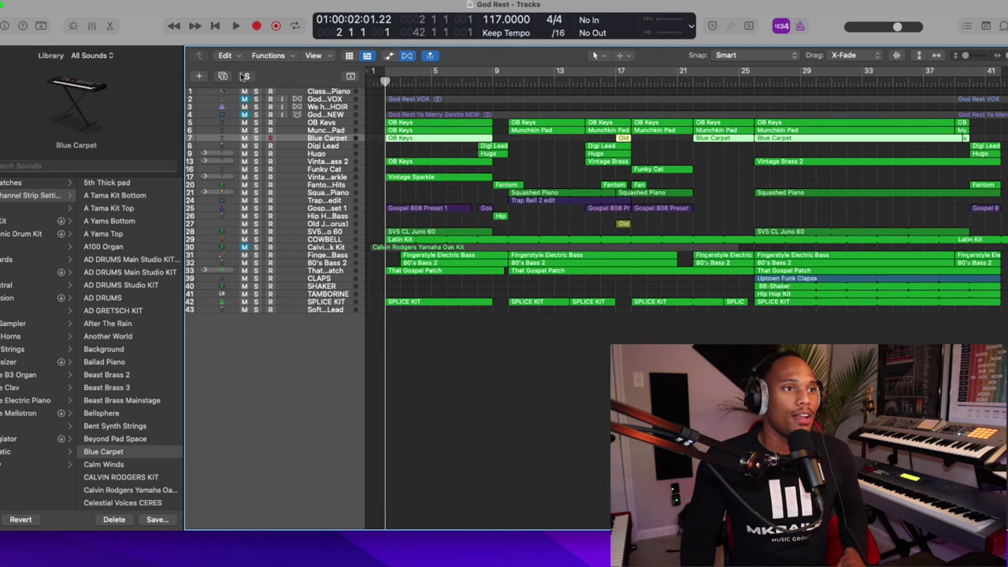
Solo Vintage Brass 2, OB Keys, Munchkin Pad, Blue Carpet and Vintage Sparkle during playback, then stop and clear solos
left_click(278, 163)
left_click(255, 162)
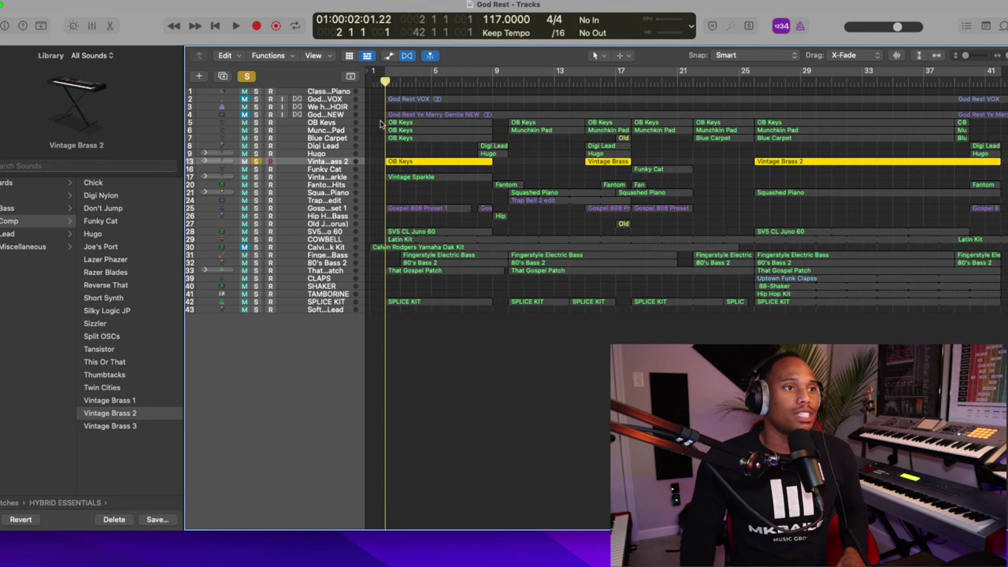
key("space")
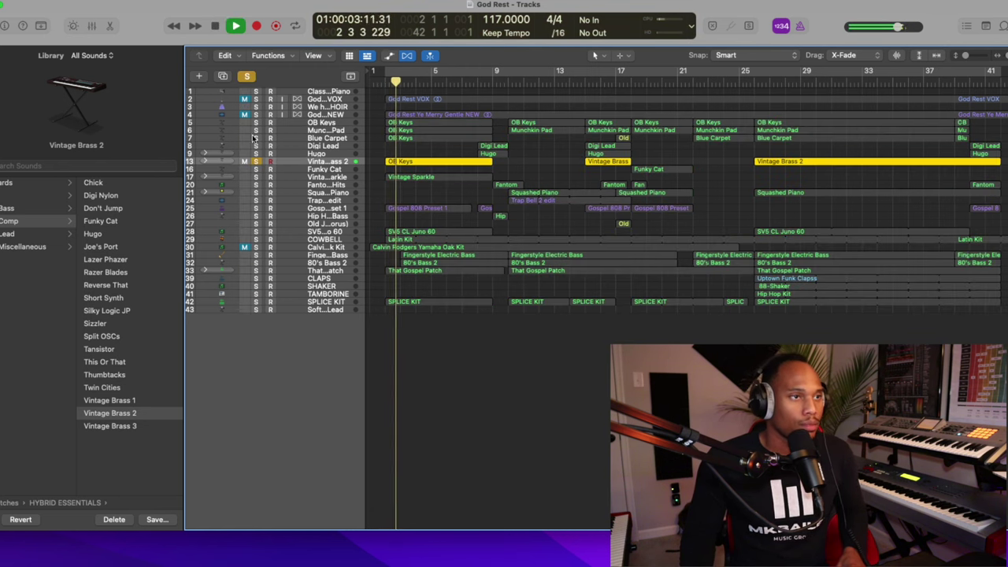
left_click_drag(256, 138, 254, 123)
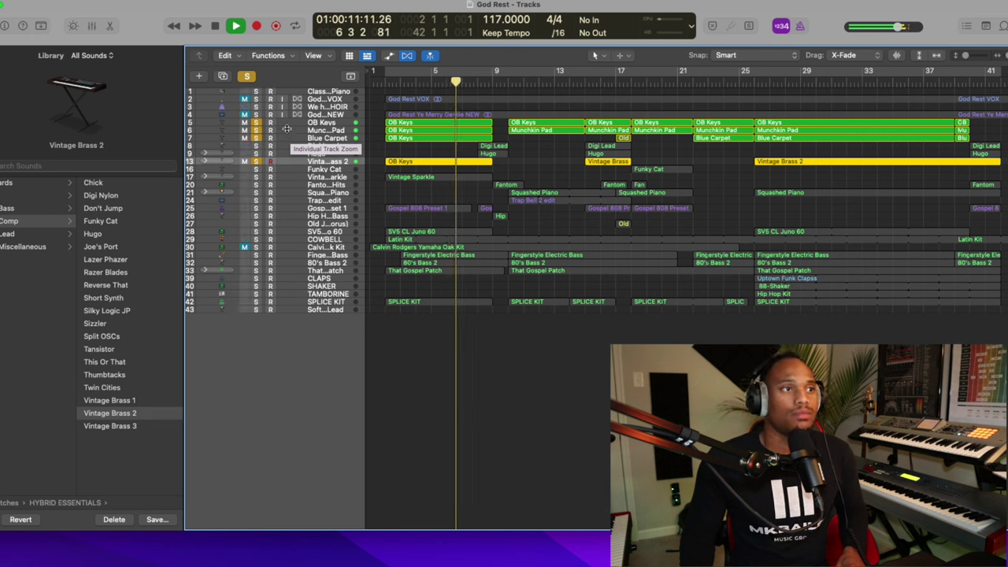
left_click(256, 176)
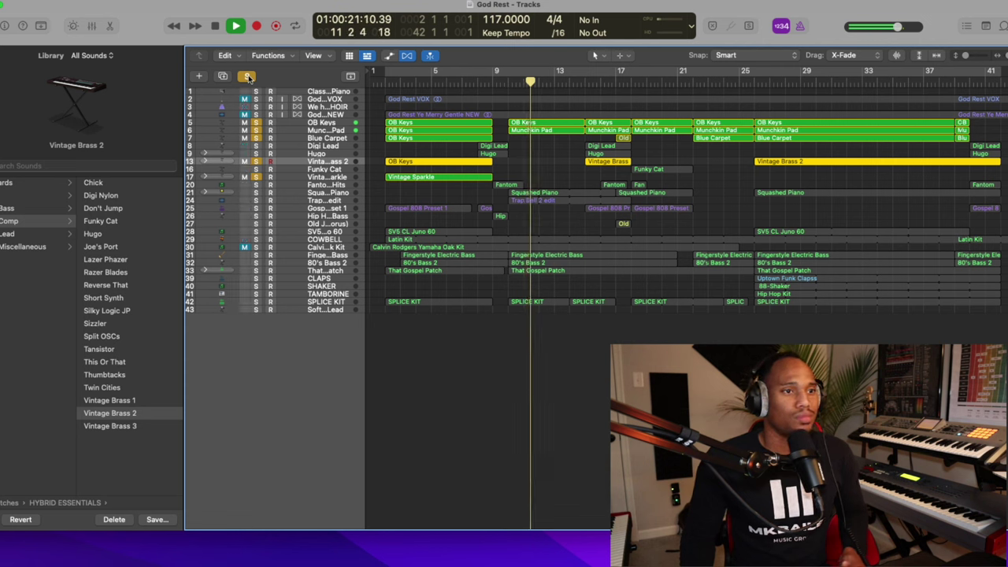
key("space")
left_click(247, 77)
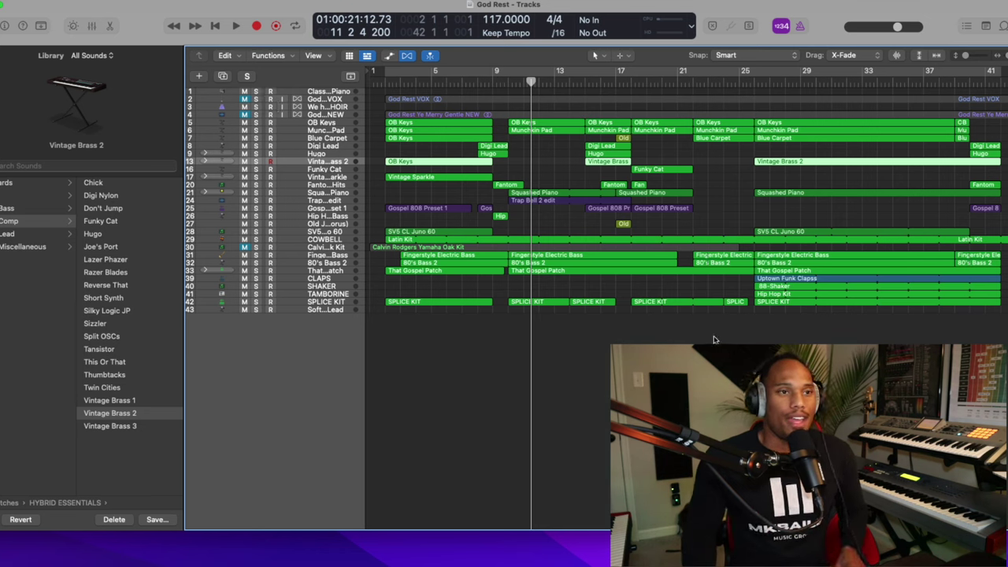
Scroll the Library columns back to the HYBRID ESSENTIALS category list
scroll(130, 200, "left", 5)
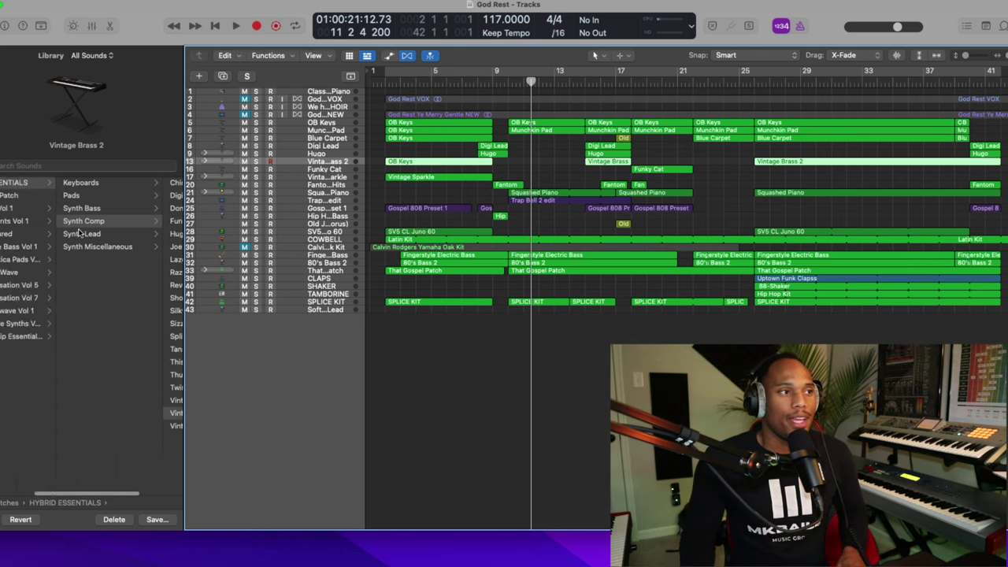